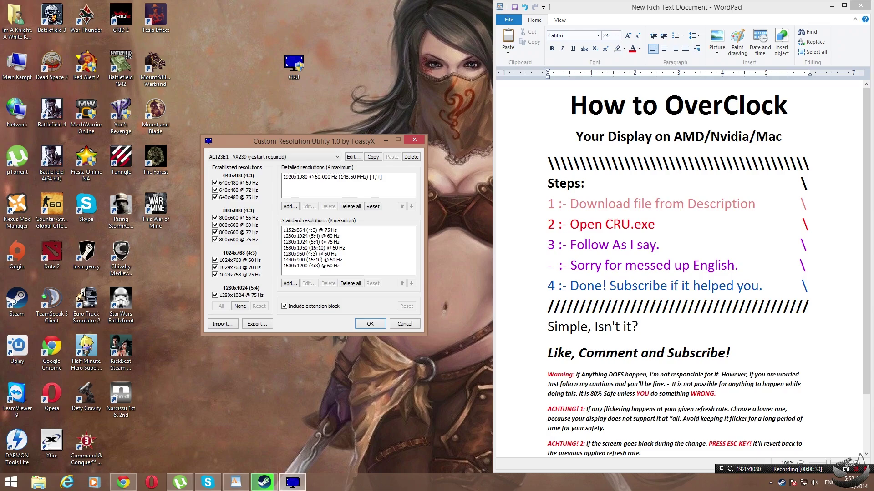
{"action": "right_click", "coordinate": [298, 130]}
{"action": "left_click", "coordinate": [319, 169]}
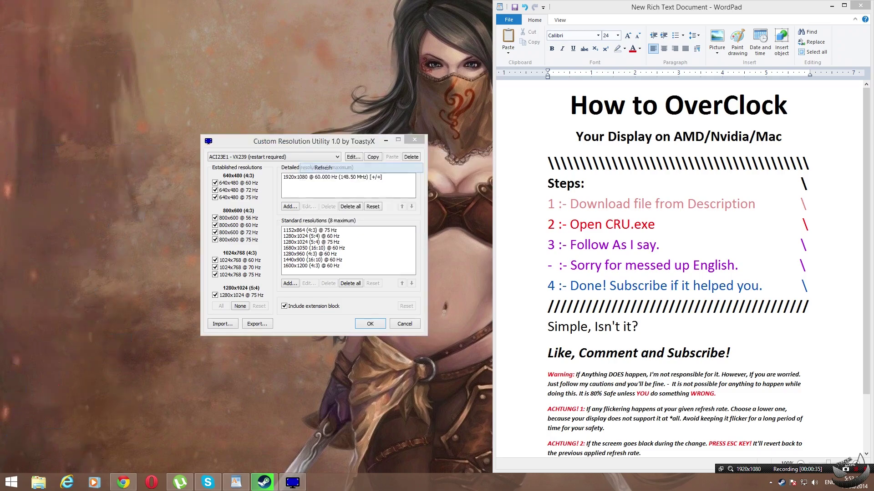
{"action": "left_click_drag", "start_coordinate": [313, 142], "coordinate": [319, 161]}
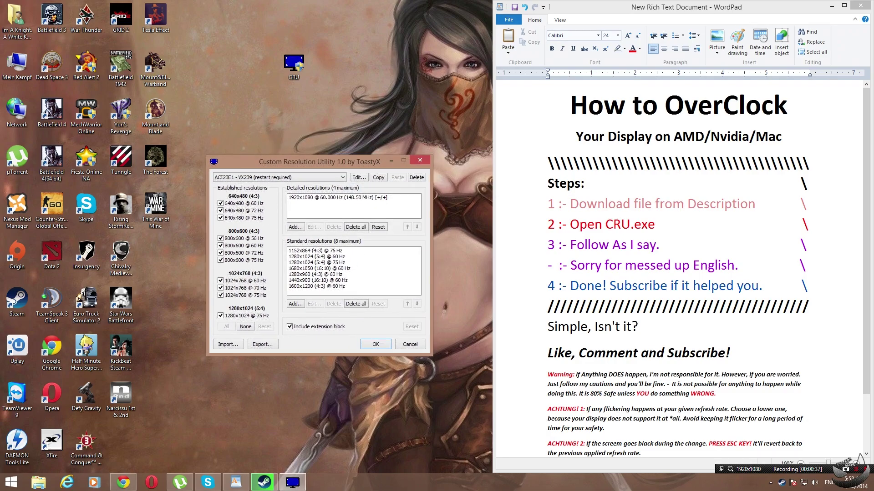
{"action": "left_click", "coordinate": [279, 177]}
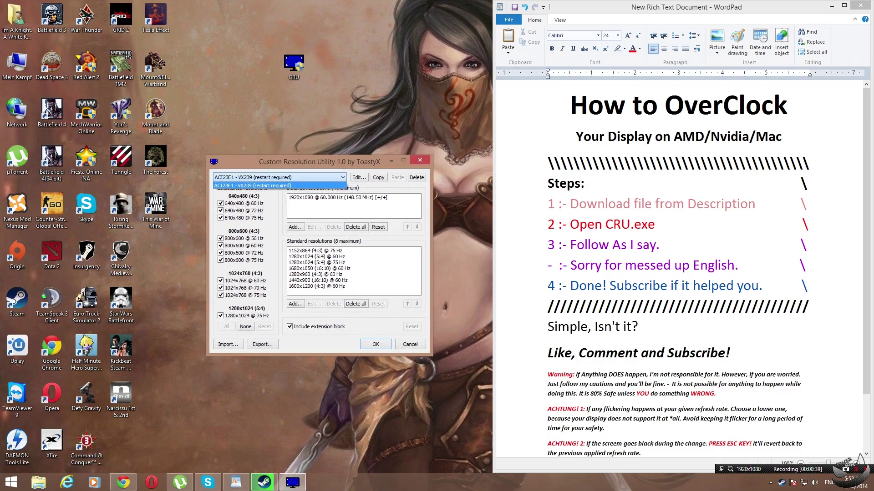
{"action": "left_click", "coordinate": [280, 177]}
{"action": "left_click", "coordinate": [280, 177]}
{"action": "left_click", "coordinate": [279, 177]}
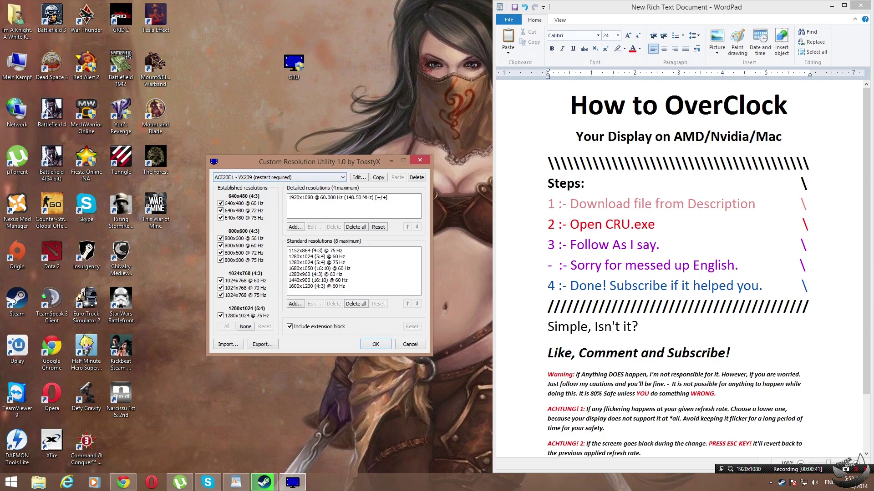
{"action": "key", "text": "alt+Down"}
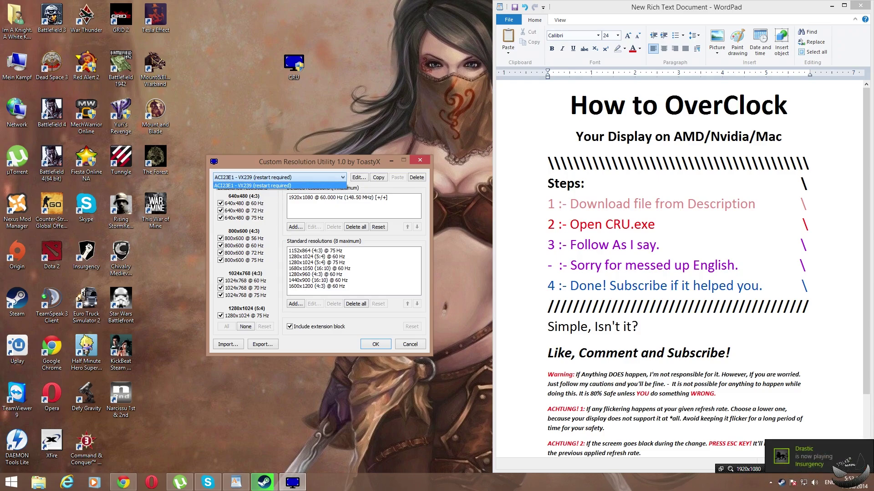
{"action": "key", "text": "Escape"}
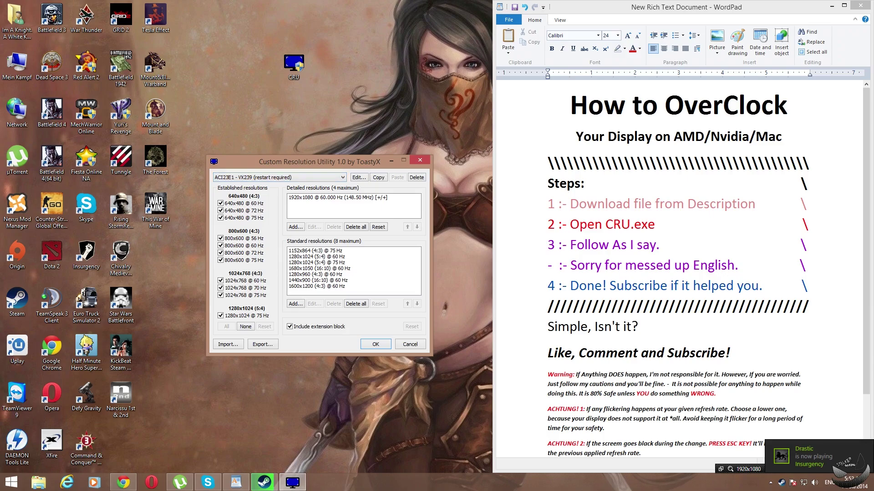
{"action": "right_click", "coordinate": [270, 139]}
{"action": "left_click", "coordinate": [296, 176]}
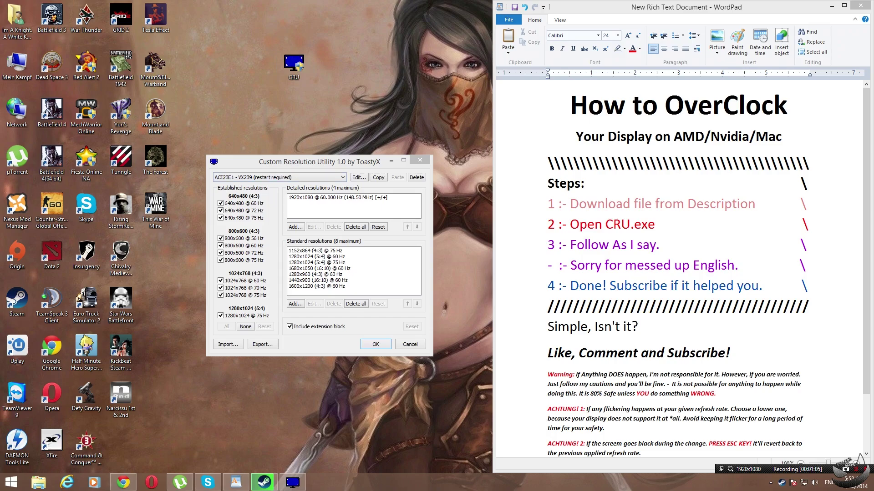
Add a detailed resolution of 1980 x 1080 at 65 Hz using the Automatic - LCD standard timing.
{"action": "left_click", "coordinate": [295, 227]}
{"action": "left_click_drag", "start_coordinate": [320, 165], "coordinate": [183, 163]}
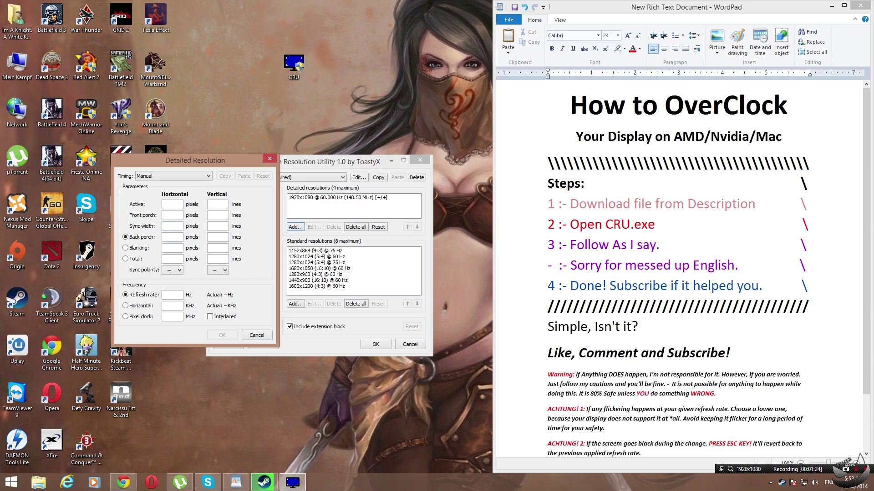
{"action": "left_click", "coordinate": [174, 176]}
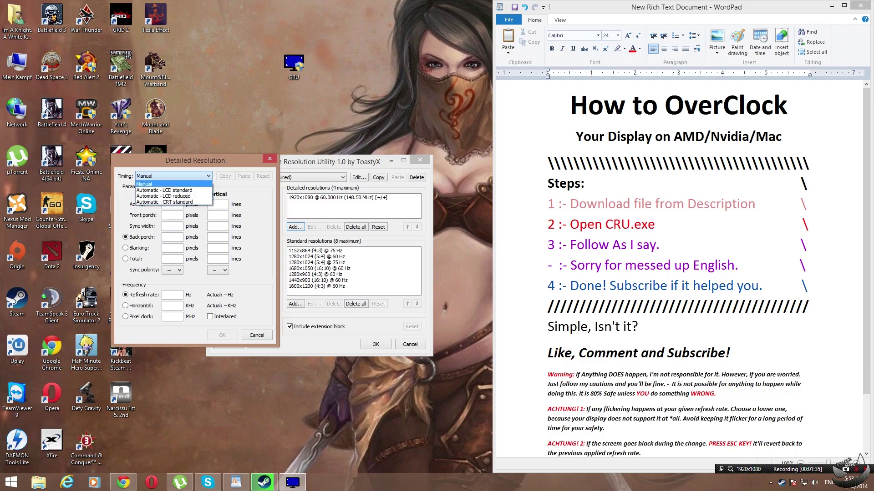
{"action": "key", "text": "Down"}
{"action": "key", "text": "Return"}
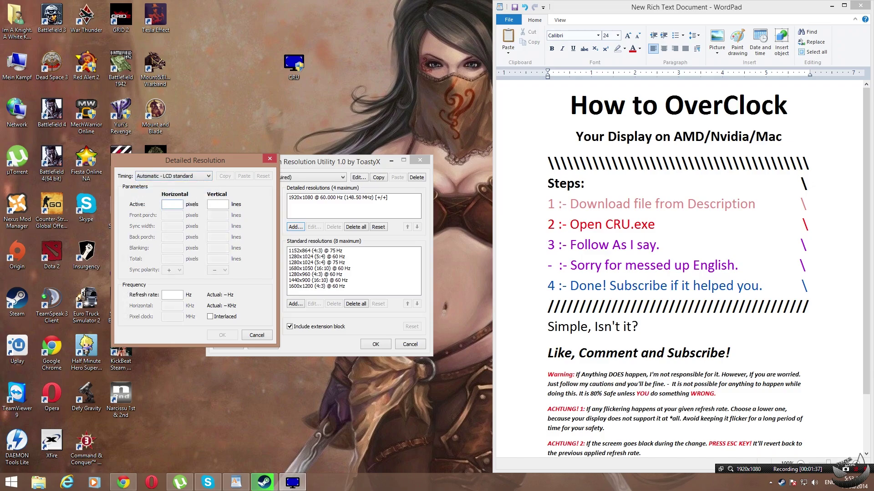
{"action": "type", "text": "1980"}
{"action": "key", "text": "Tab"}
{"action": "type", "text": "1080"}
{"action": "type", "text": "65"}
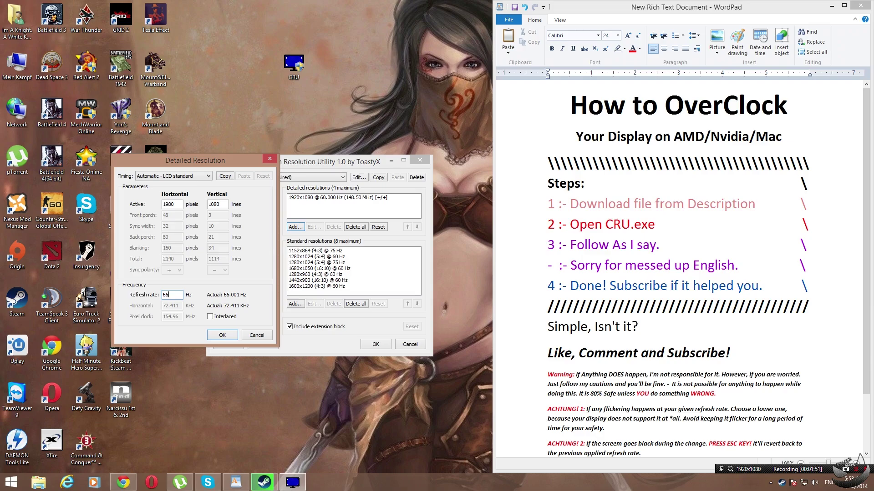
{"action": "key", "text": "Return"}
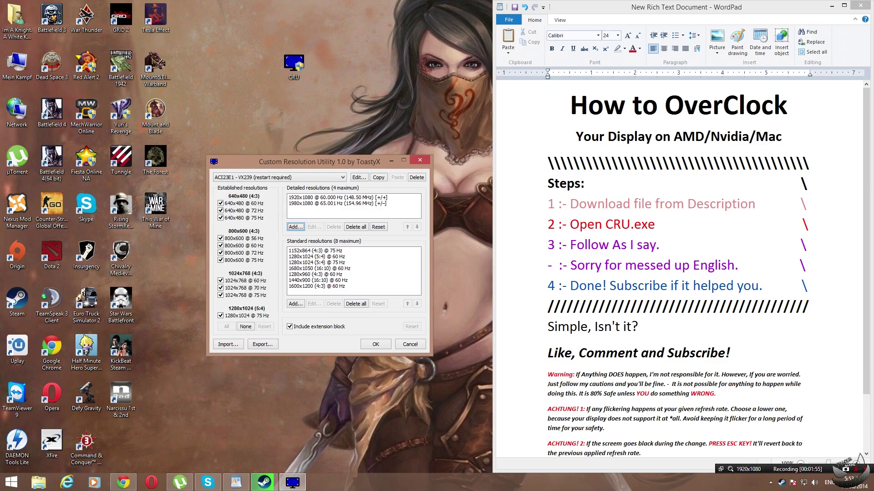
Add a second custom detailed resolution of 1980 x 1080 at 70 Hz with Automatic - LCD standard timing.
{"action": "left_click", "coordinate": [295, 226]}
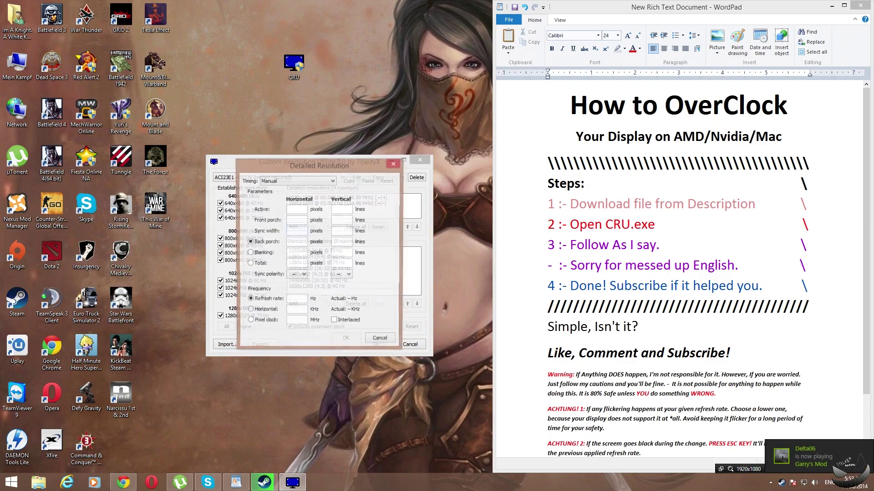
{"action": "left_click", "coordinate": [297, 180]}
{"action": "left_click", "coordinate": [297, 195]}
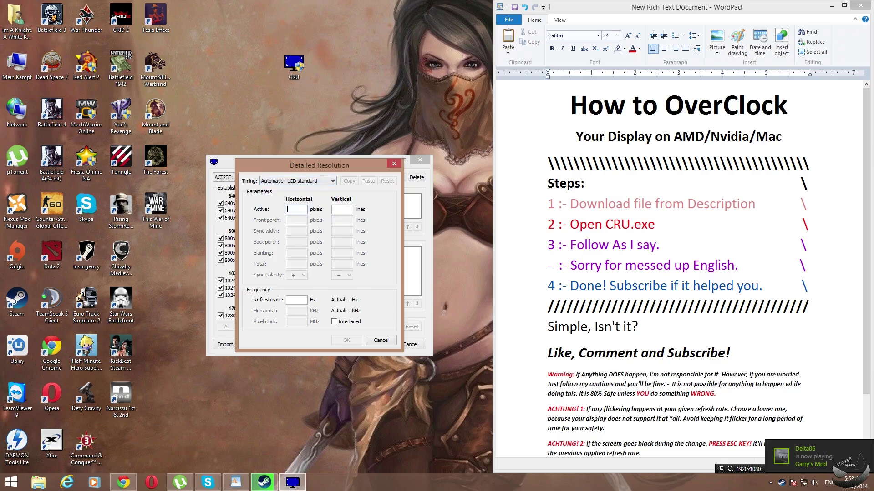
{"action": "type", "text": "1980"}
{"action": "key", "text": "Tab"}
{"action": "type", "text": "108"}
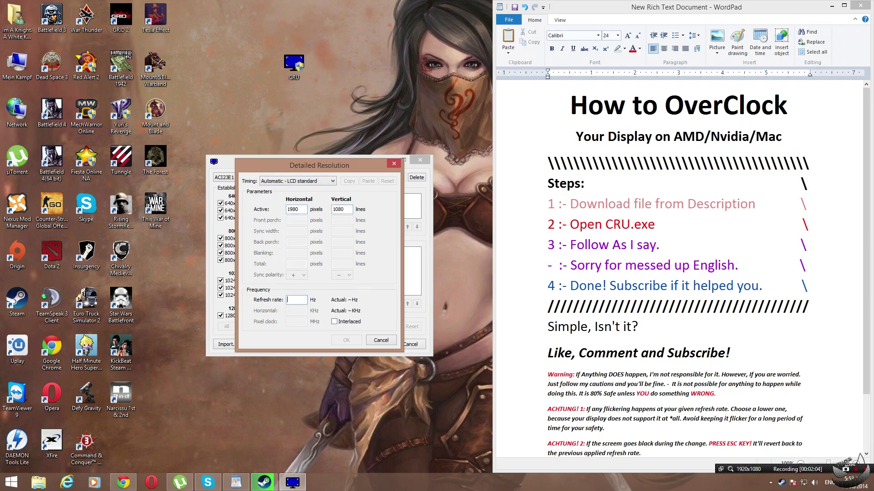
{"action": "type", "text": "70"}
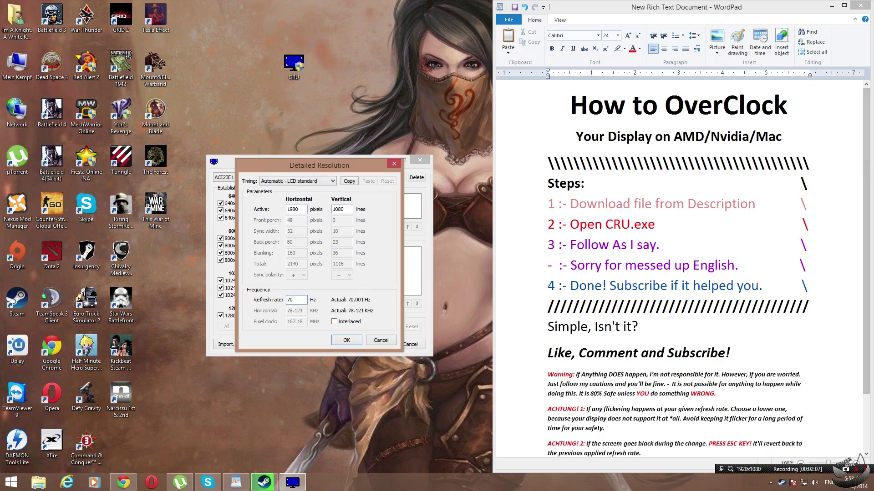
{"action": "key", "text": "Return"}
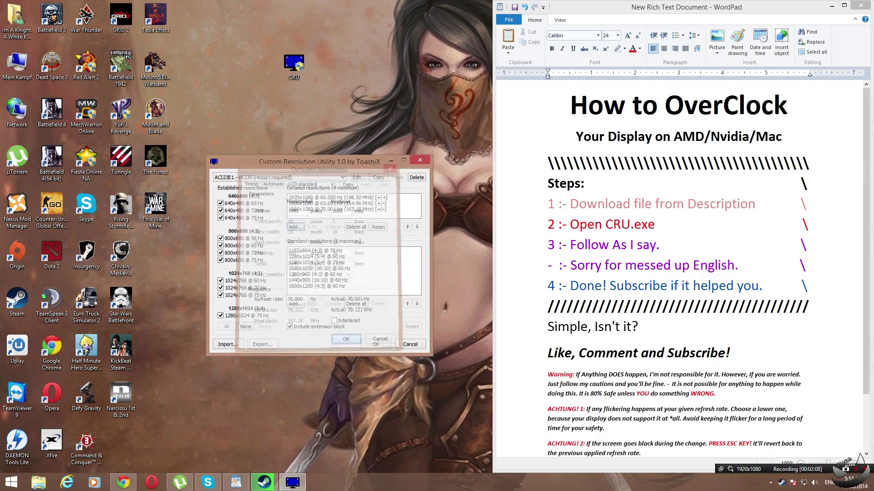
Add a 1980 x 1080 detailed resolution at 75 Hz with Automatic - LCD standard timing, and save the resolution list.
{"action": "key", "text": "Return"}
{"action": "left_click", "coordinate": [297, 181]}
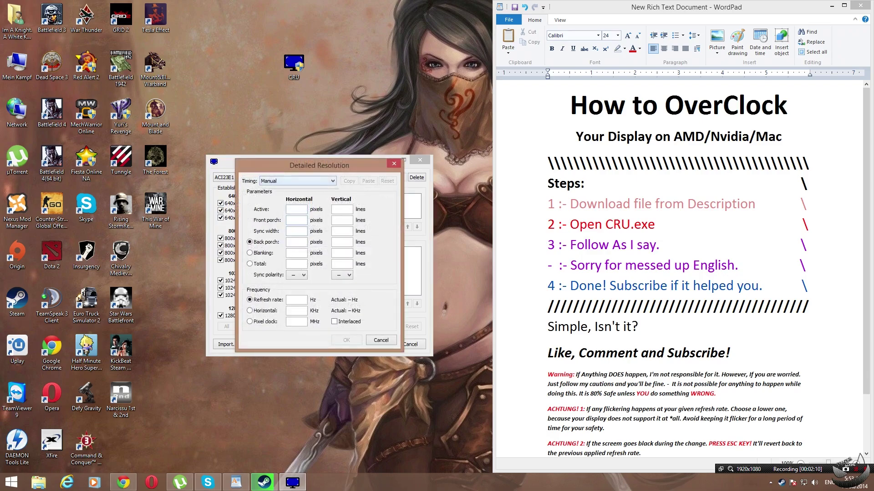
{"action": "left_click", "coordinate": [298, 195]}
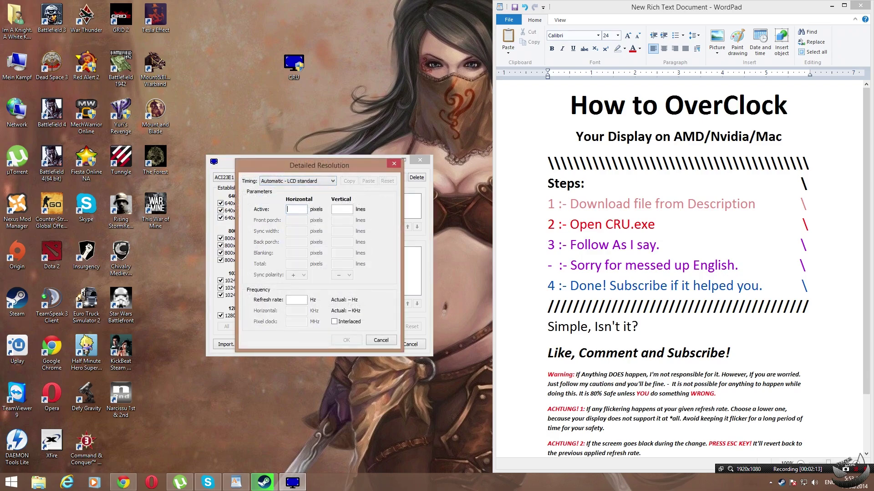
{"action": "type", "text": "1980"}
{"action": "key", "text": "Tab"}
{"action": "type", "text": "1080"}
{"action": "key", "text": "Tab"}
{"action": "type", "text": "75.000"}
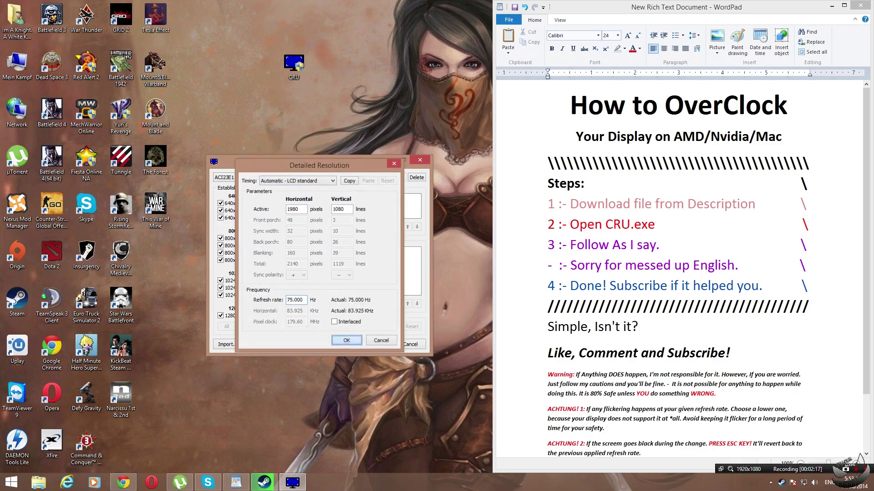
{"action": "key", "text": "Return"}
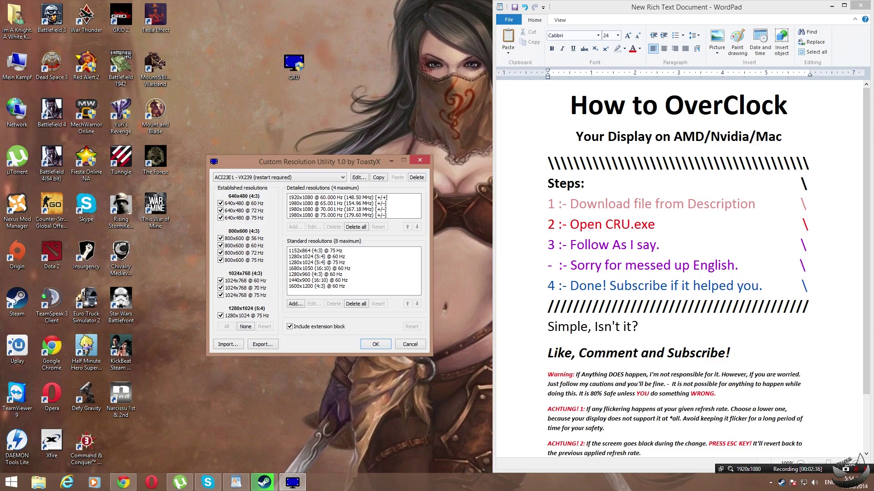
{"action": "left_click", "coordinate": [375, 344]}
Open the Windows Screen Resolution window and bring up the monitor settings within the display's advanced settings.
{"action": "right_click", "coordinate": [314, 277]}
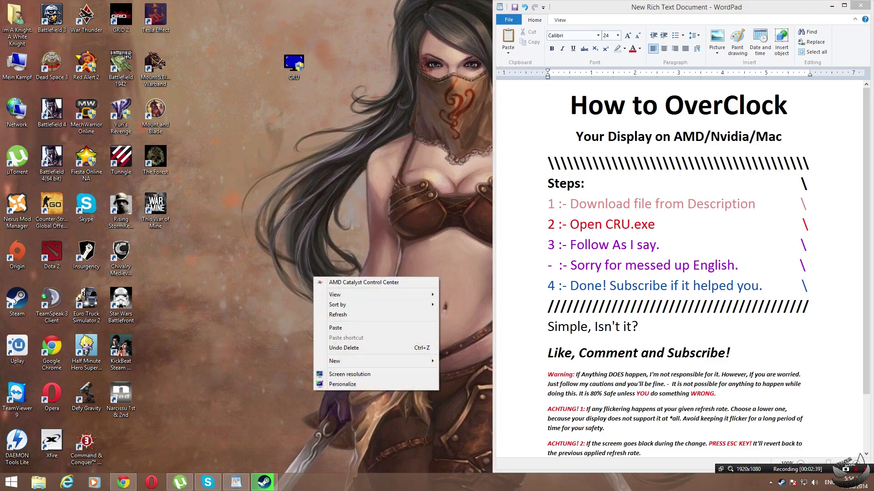
{"action": "left_click", "coordinate": [341, 374]}
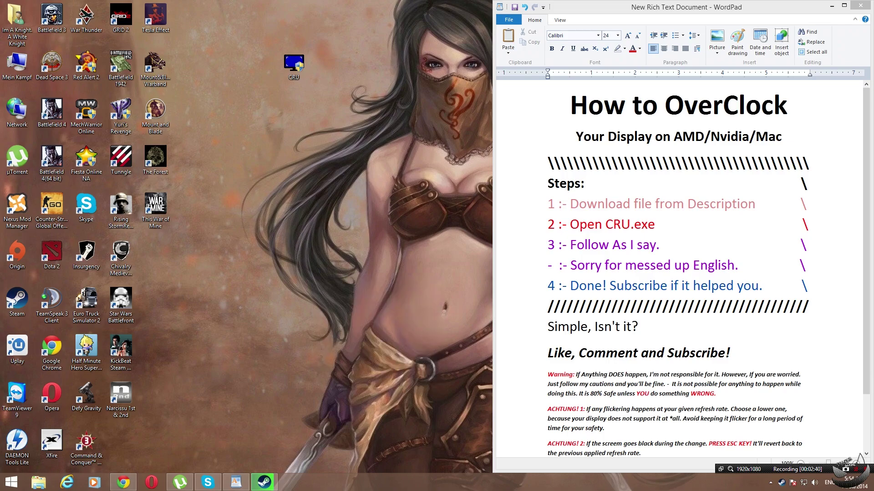
{"action": "right_click", "coordinate": [360, 253]}
{"action": "left_click", "coordinate": [392, 350]}
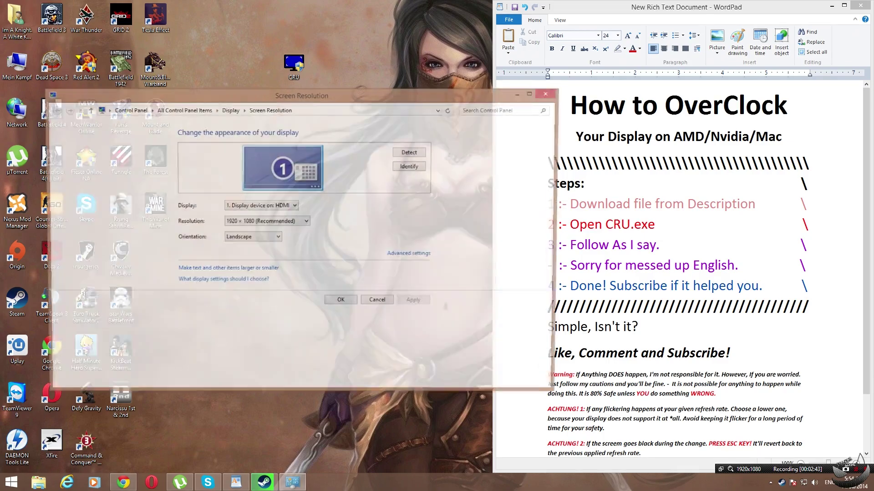
{"action": "right_click", "coordinate": [357, 66]}
{"action": "key", "text": "Escape"}
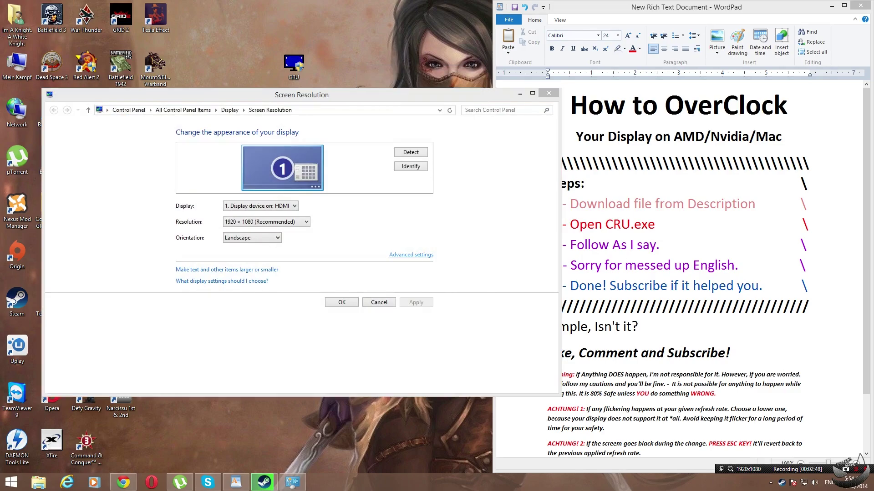
{"action": "left_click", "coordinate": [411, 255]}
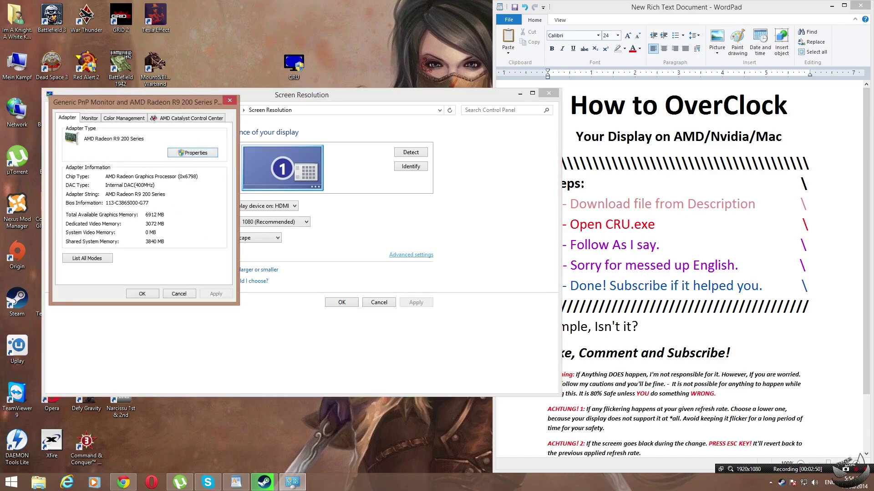
{"action": "left_click", "coordinate": [89, 118]}
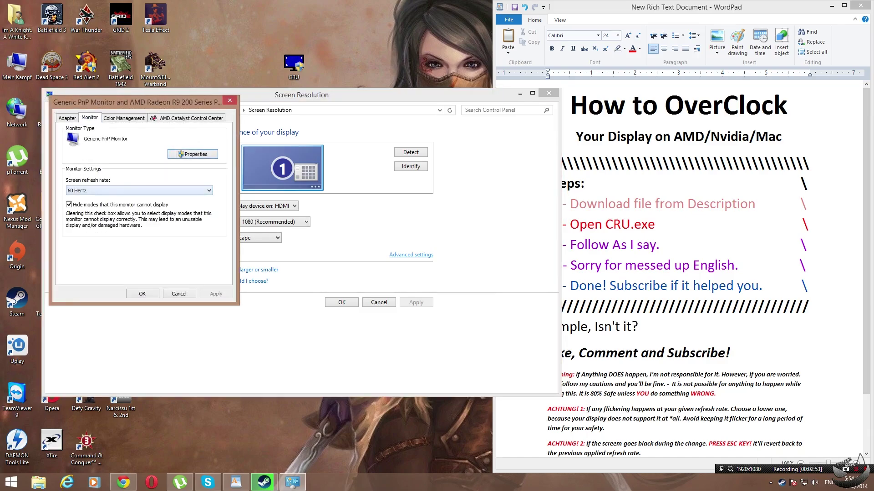
Review the screen refresh rates offered for the monitor.
{"action": "left_click", "coordinate": [139, 191]}
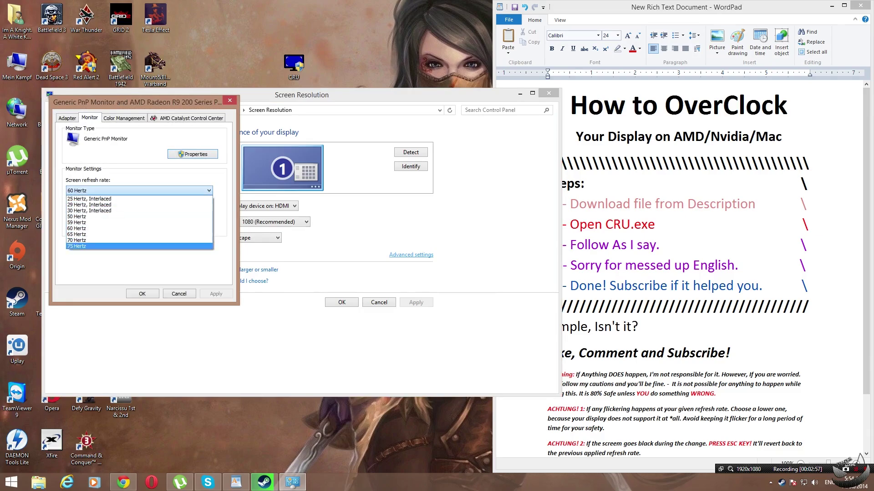
{"action": "key", "text": "Down"}
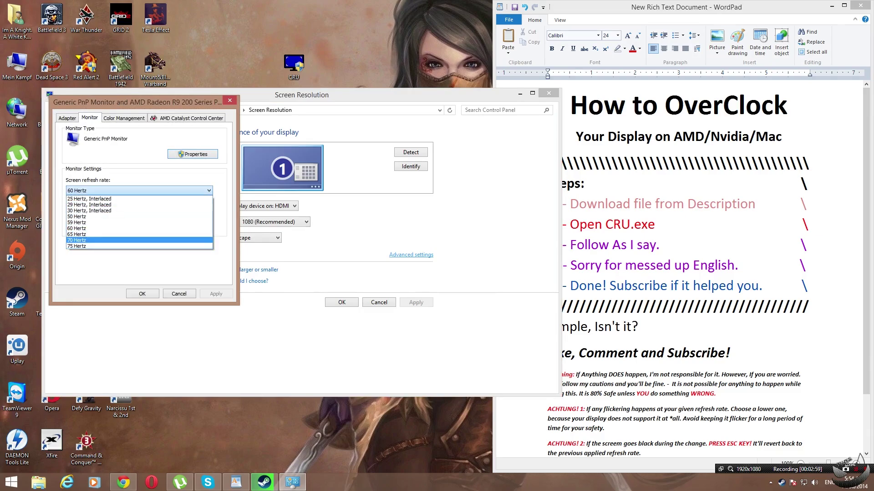
{"action": "key", "text": "Up"}
{"action": "key", "text": "Up"}
{"action": "key", "text": "Return"}
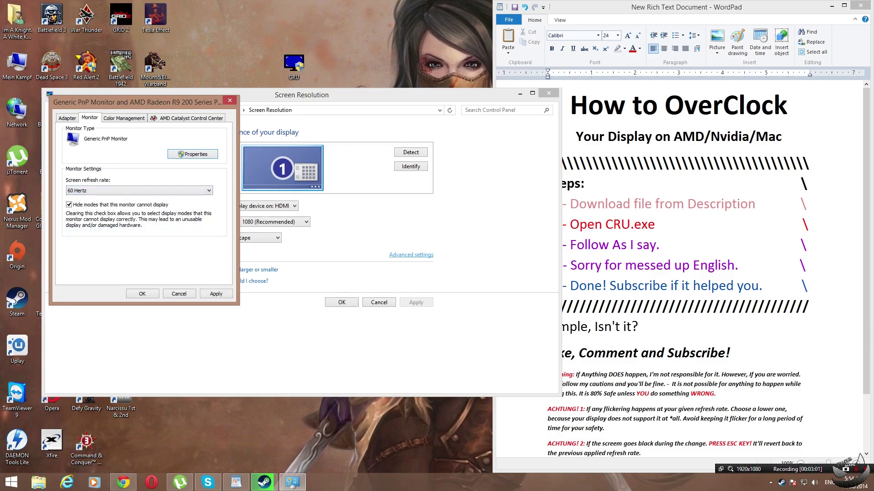
{"action": "key", "text": "alt+Down"}
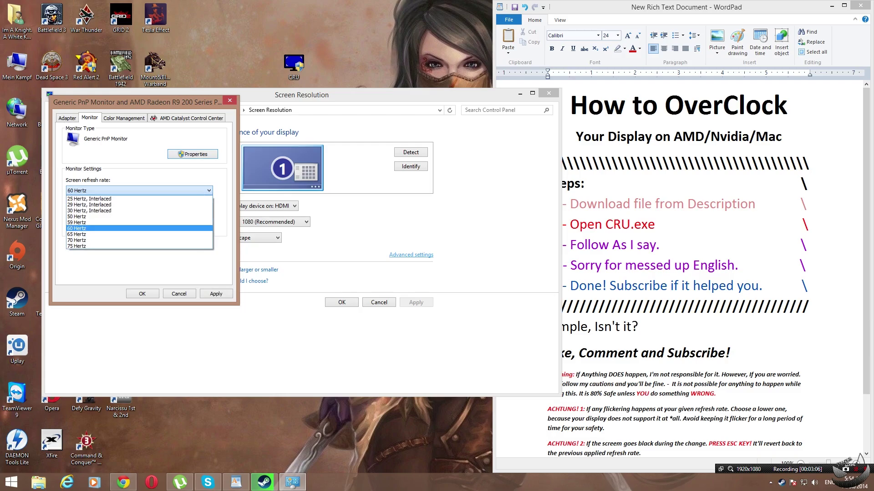
{"action": "key", "text": "alt+Down"}
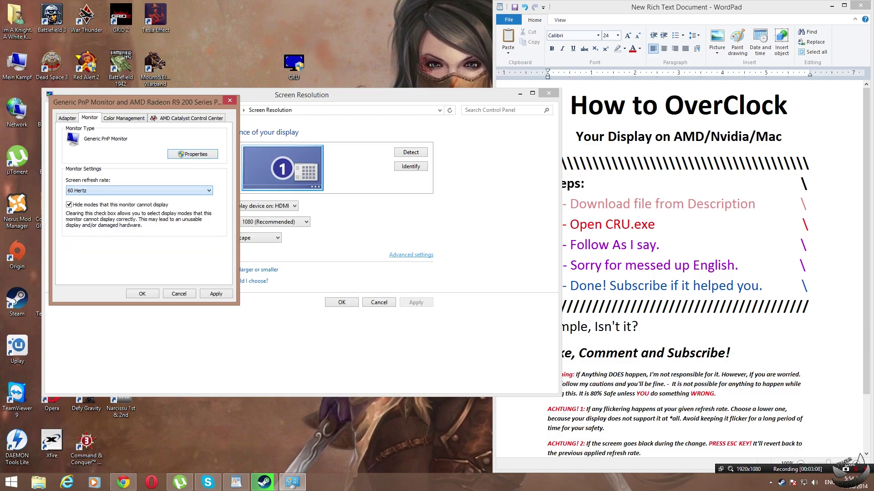
Try a 65 Hz screen refresh rate on the monitor and dismiss the keep-settings confirmation.
{"action": "key", "text": "alt+Down"}
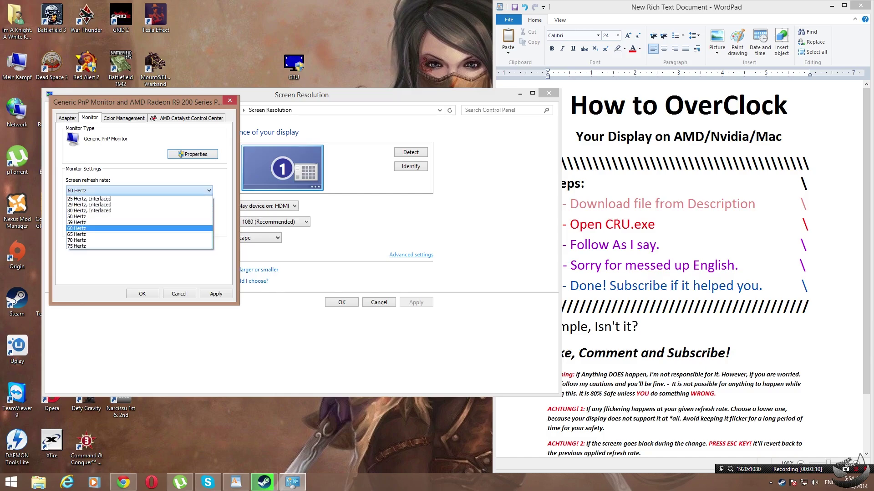
{"action": "left_click", "coordinate": [76, 234]}
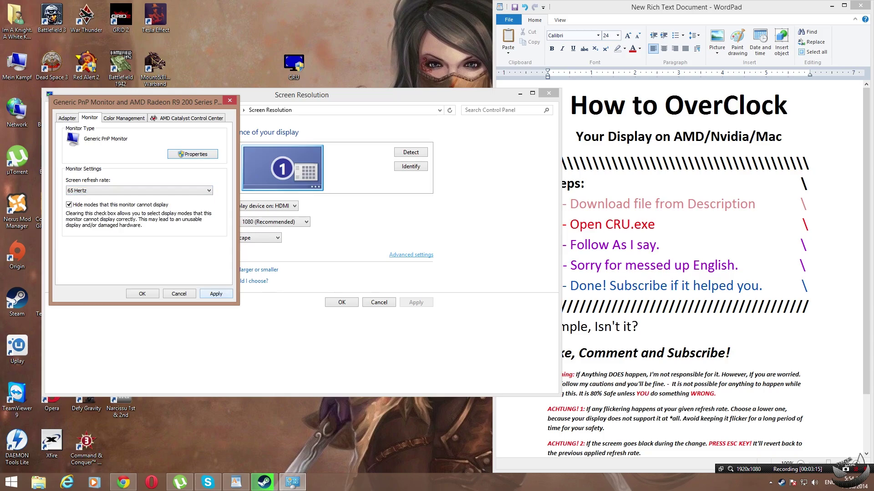
{"action": "key", "text": "Return"}
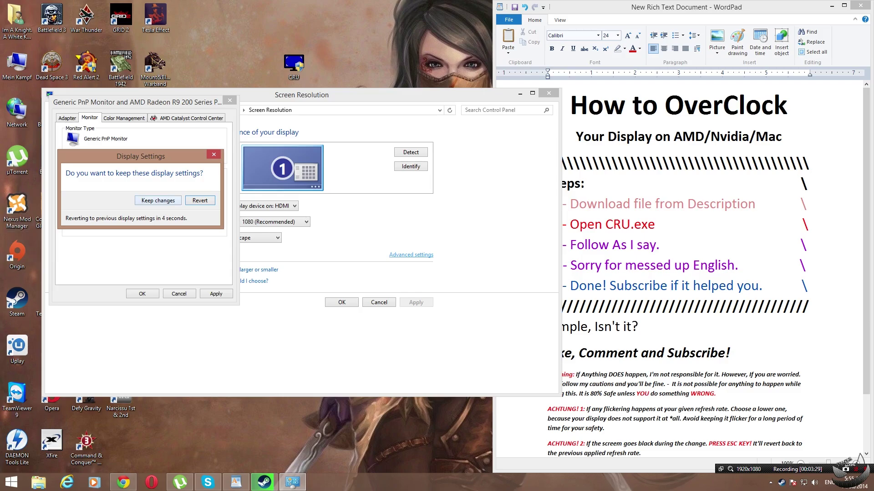
{"action": "key", "text": "Escape"}
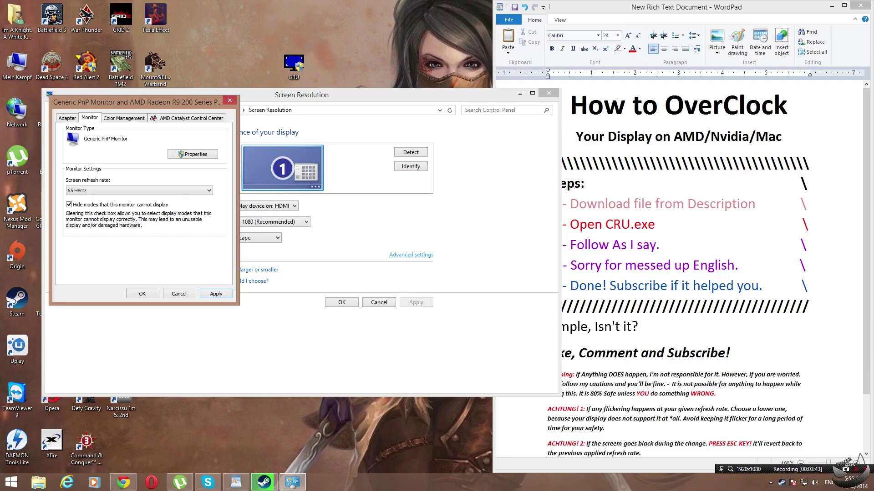
Apply a 70 Hz screen refresh rate to the monitor.
{"action": "left_click", "coordinate": [139, 190]}
{"action": "left_click", "coordinate": [139, 240]}
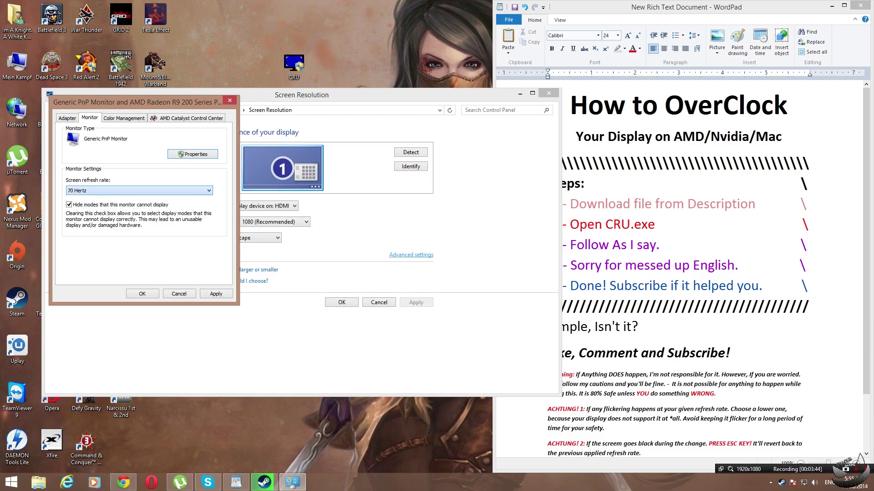
{"action": "left_click", "coordinate": [216, 294]}
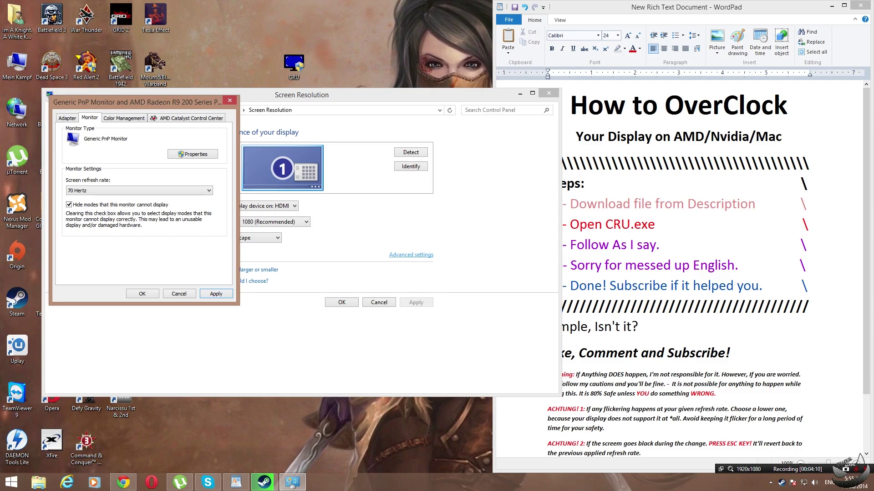
Choose 75 Hz as the screen refresh rate, discard the choice and close the display settings.
{"action": "left_click", "coordinate": [138, 190]}
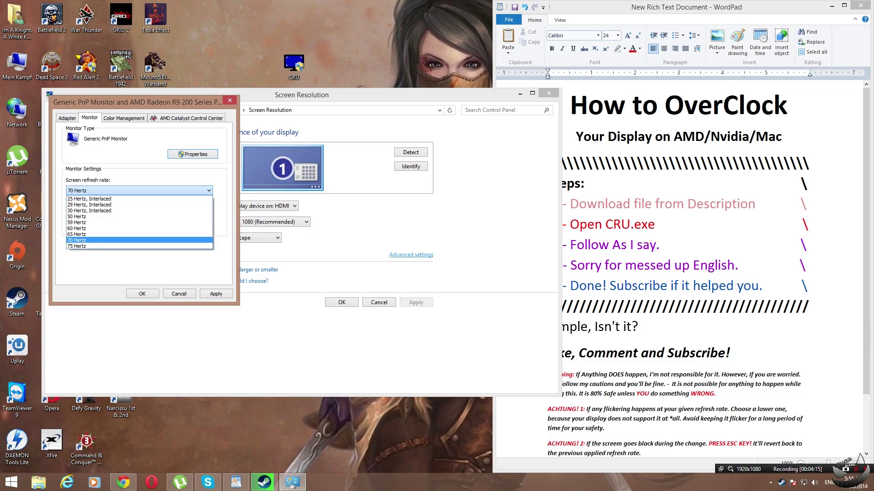
{"action": "left_click", "coordinate": [139, 246]}
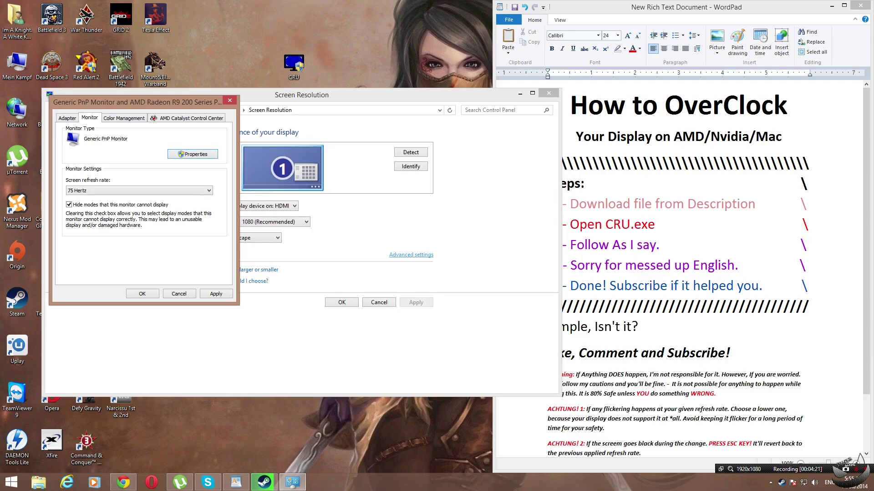
{"action": "left_click", "coordinate": [179, 293]}
{"action": "left_click", "coordinate": [548, 93]}
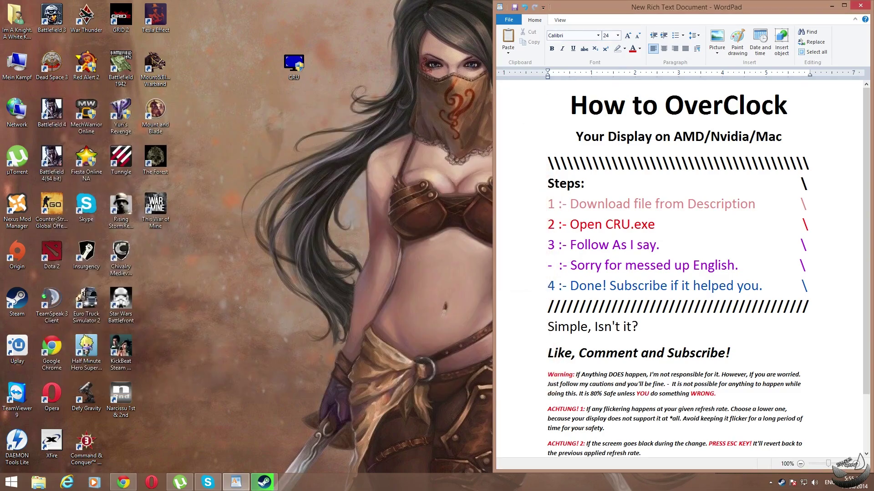
Refresh the desktop and reopen the Custom Resolution Utility.
{"action": "right_click", "coordinate": [229, 225]}
{"action": "left_click", "coordinate": [248, 264]}
{"action": "left_click", "coordinate": [293, 66]}
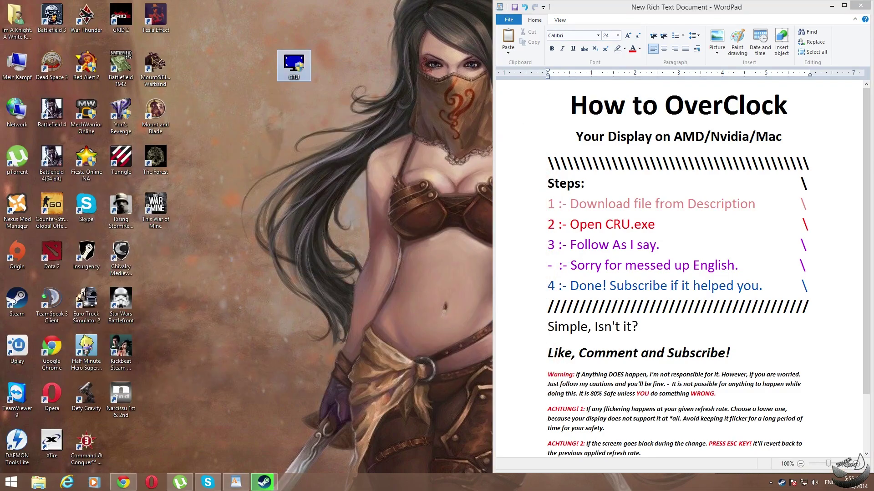
{"action": "double_click", "coordinate": [294, 63]}
{"action": "left_click_drag", "start_coordinate": [409, 151], "coordinate": [257, 227]}
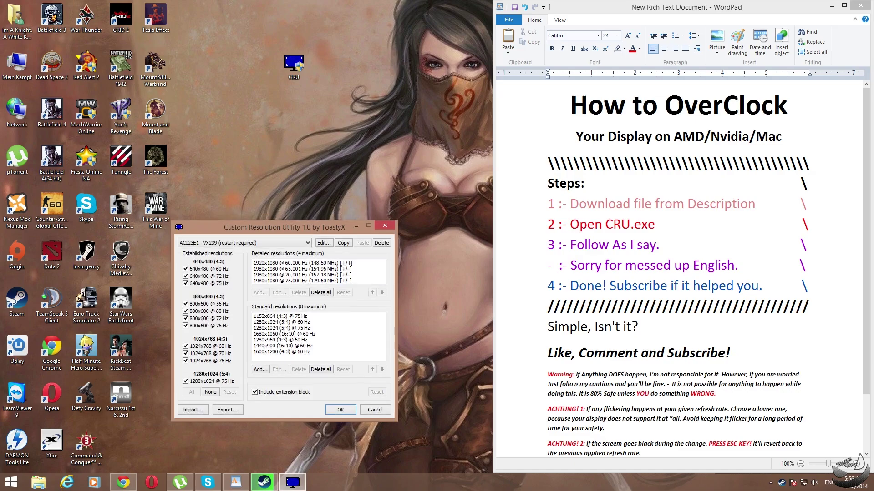
Delete the 1980 x 1080 detailed resolutions at 65 Hz and 75 Hz.
{"action": "left_click", "coordinate": [319, 275]}
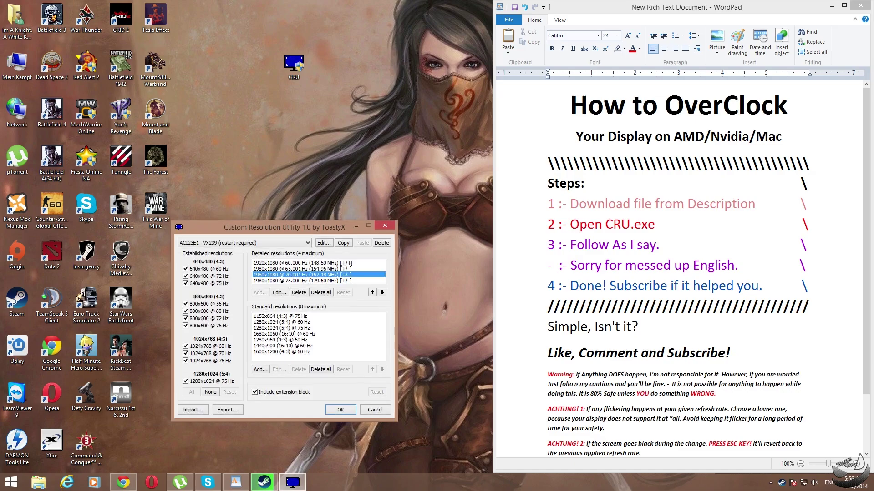
{"action": "left_click", "coordinate": [318, 269]}
{"action": "left_click", "coordinate": [299, 292]}
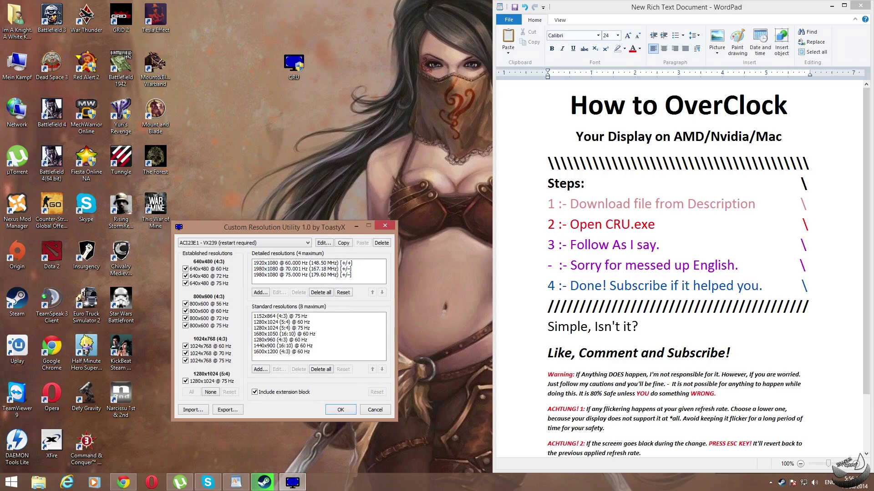
{"action": "left_click", "coordinate": [318, 274]}
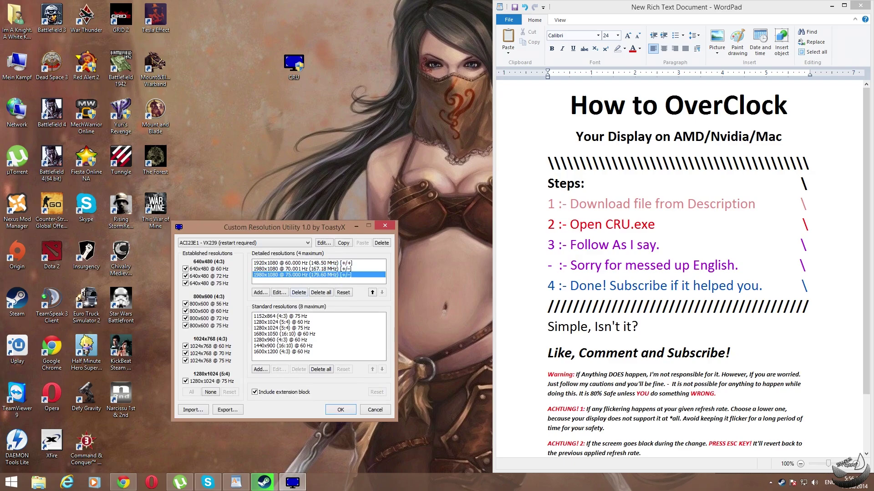
{"action": "left_click", "coordinate": [299, 292]}
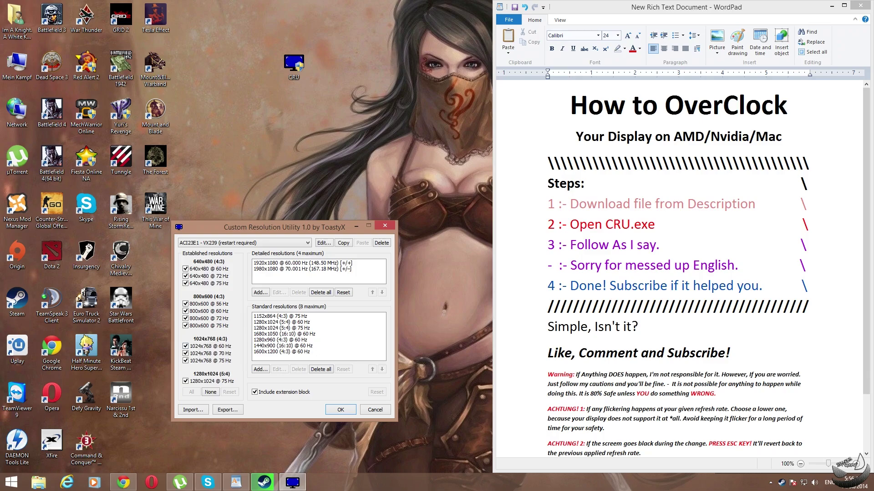
Fill in a new 1980 x 1080 detailed resolution at 74 Hz with Automatic - LCD standard timing, and cancel it.
{"action": "left_click", "coordinate": [260, 292]}
{"action": "left_click_drag", "start_coordinate": [285, 227], "coordinate": [511, 227]}
{"action": "left_click", "coordinate": [489, 243]}
{"action": "left_click", "coordinate": [482, 262]}
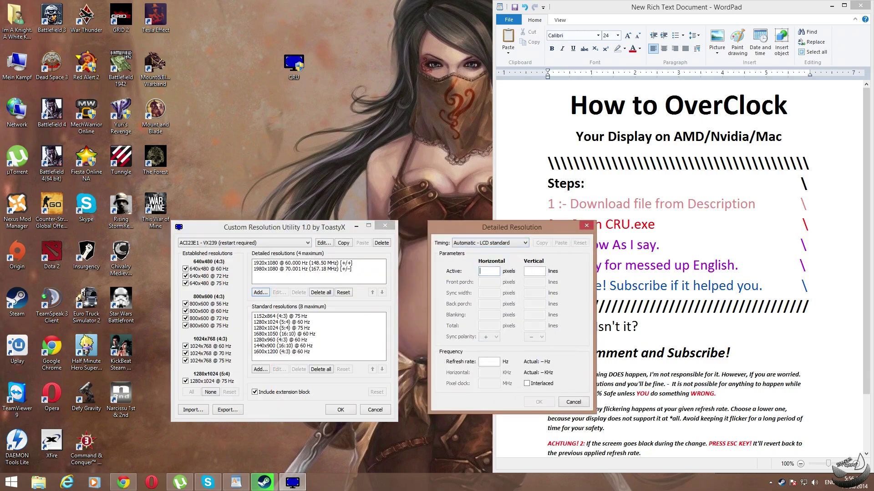
{"action": "type", "text": "1980"}
{"action": "key", "text": "Tab"}
{"action": "type", "text": "108"}
{"action": "type", "text": "7"}
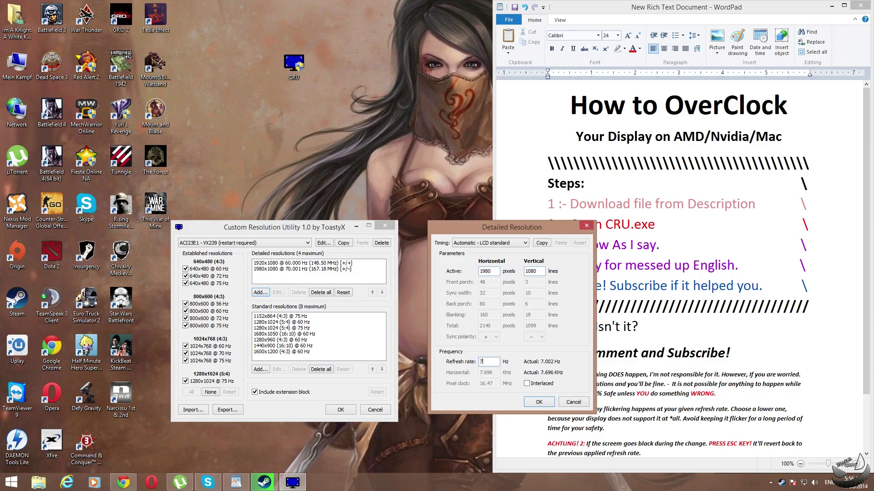
{"action": "type", "text": "4"}
{"action": "key", "text": "Escape"}
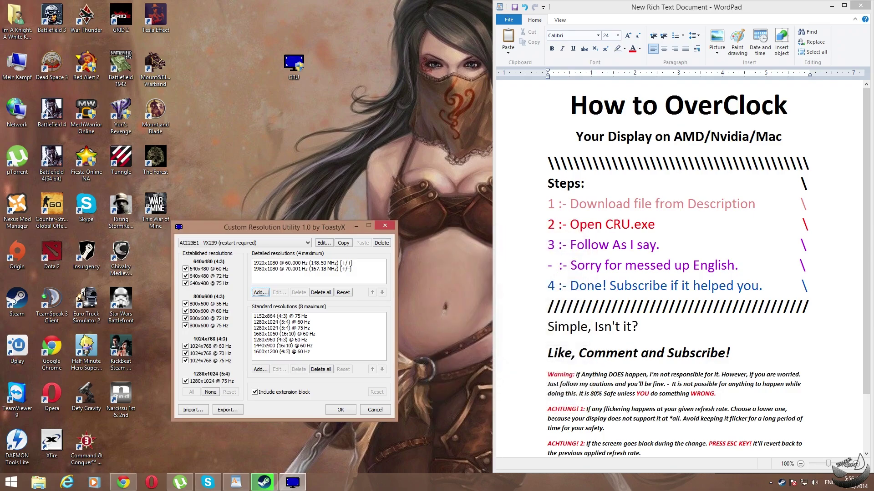
Refresh the desktop and close the Custom Resolution Utility without saving the resolution list.
{"action": "right_click", "coordinate": [243, 134]}
{"action": "left_click", "coordinate": [267, 171]}
{"action": "left_click_drag", "start_coordinate": [273, 227], "coordinate": [292, 162]}
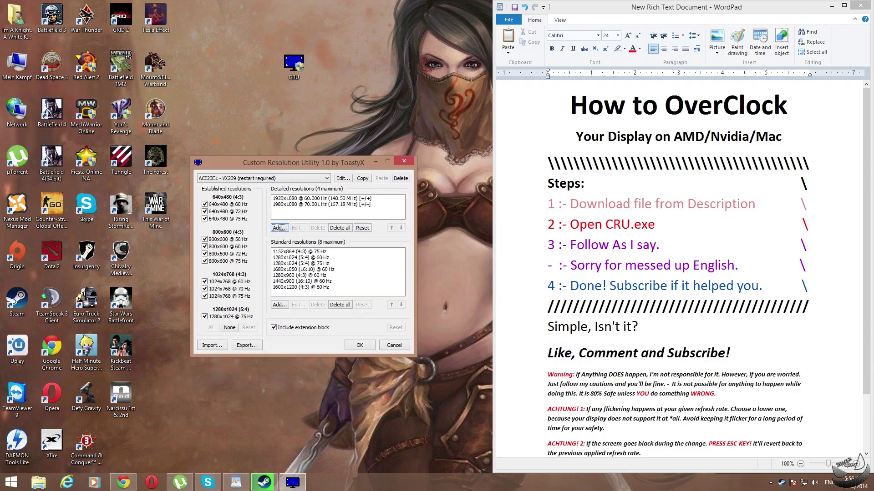
{"action": "key", "text": "Escape"}
Review the safety warnings at the end of the WordPad document and highlight them all.
{"action": "left_click", "coordinate": [644, 394]}
{"action": "scroll", "coordinate": [645, 327], "scroll_direction": "down", "scroll_amount": 2}
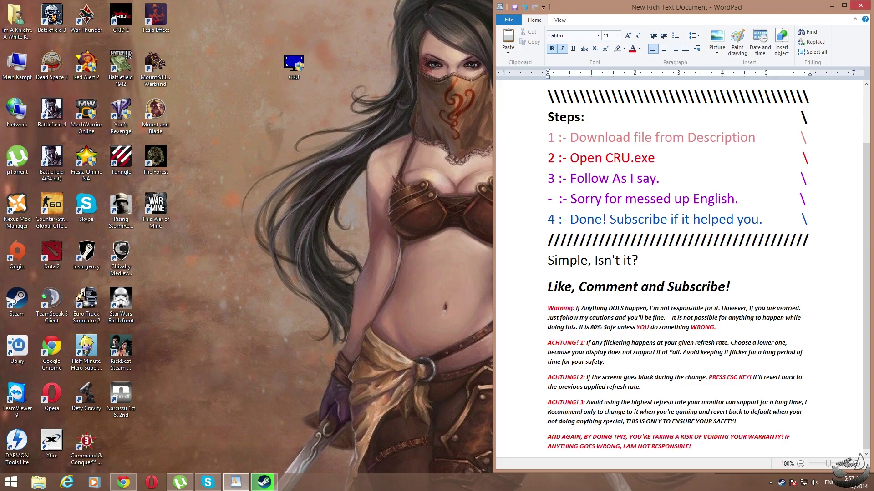
{"action": "left_click_drag", "start_coordinate": [696, 451], "coordinate": [548, 311]}
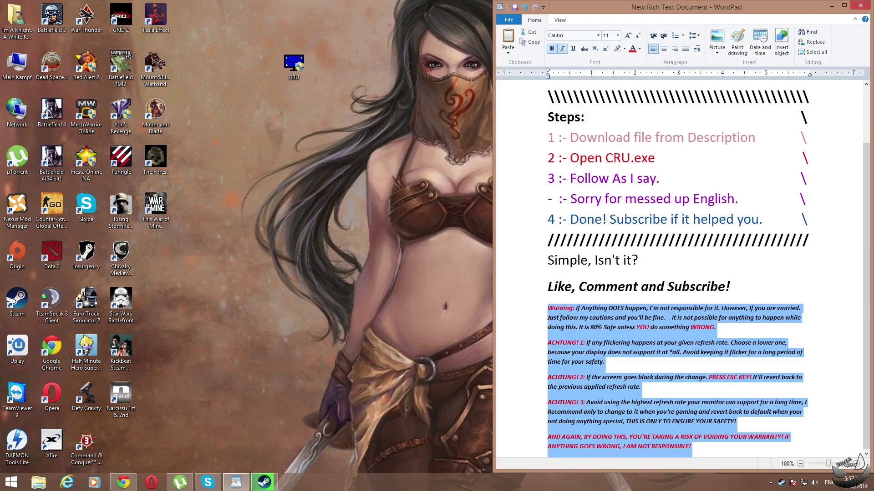
{"action": "key", "text": "alt+Tab"}
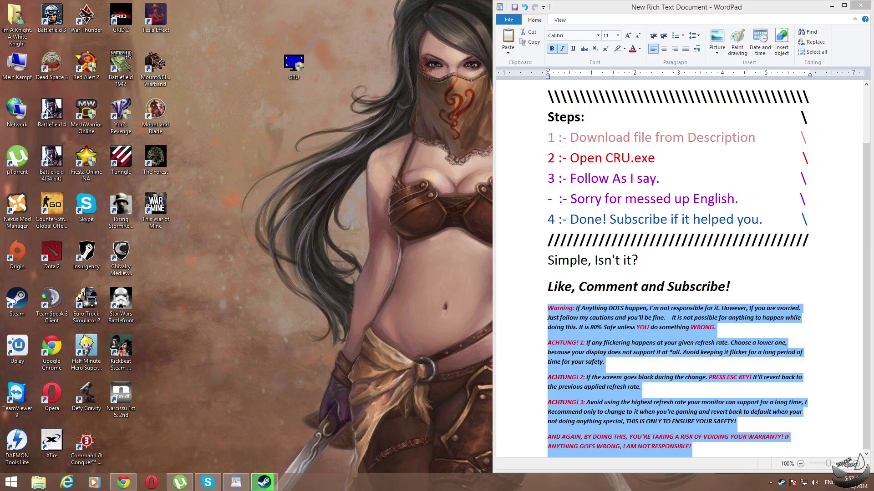